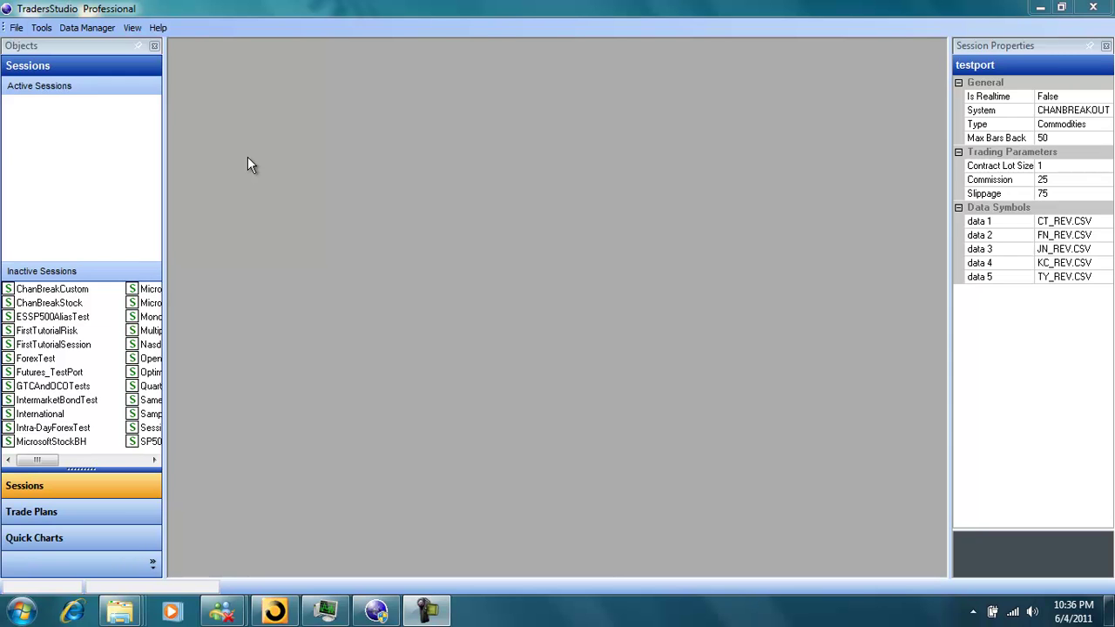
# Open the New Development Session dialog from File > Session > Create Session
pyautogui.click(15, 28)
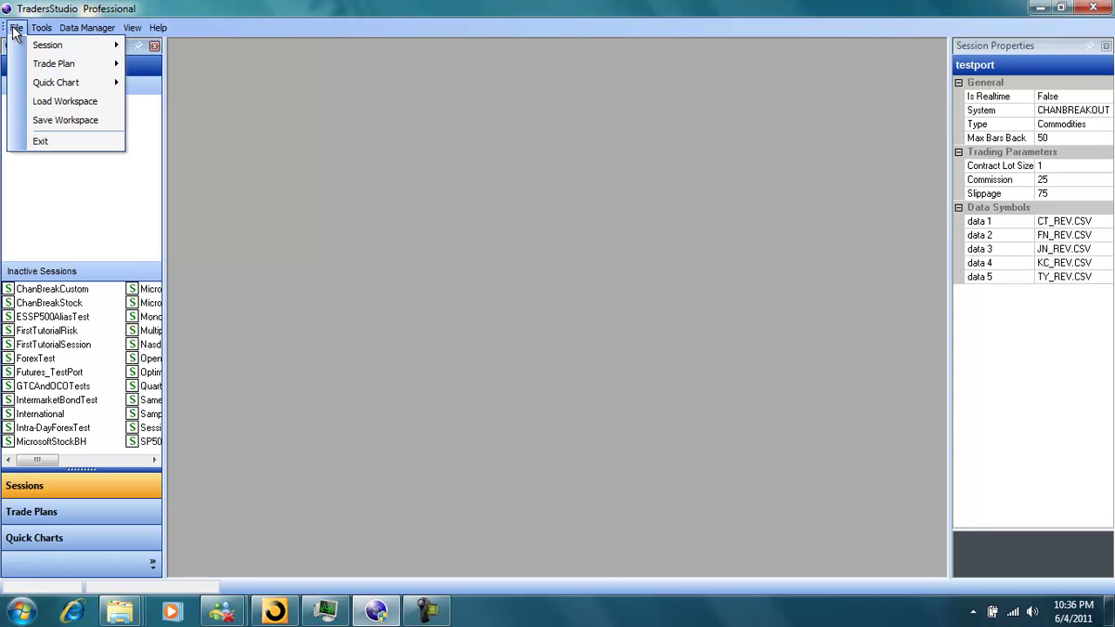
pyautogui.moveTo(47, 46)
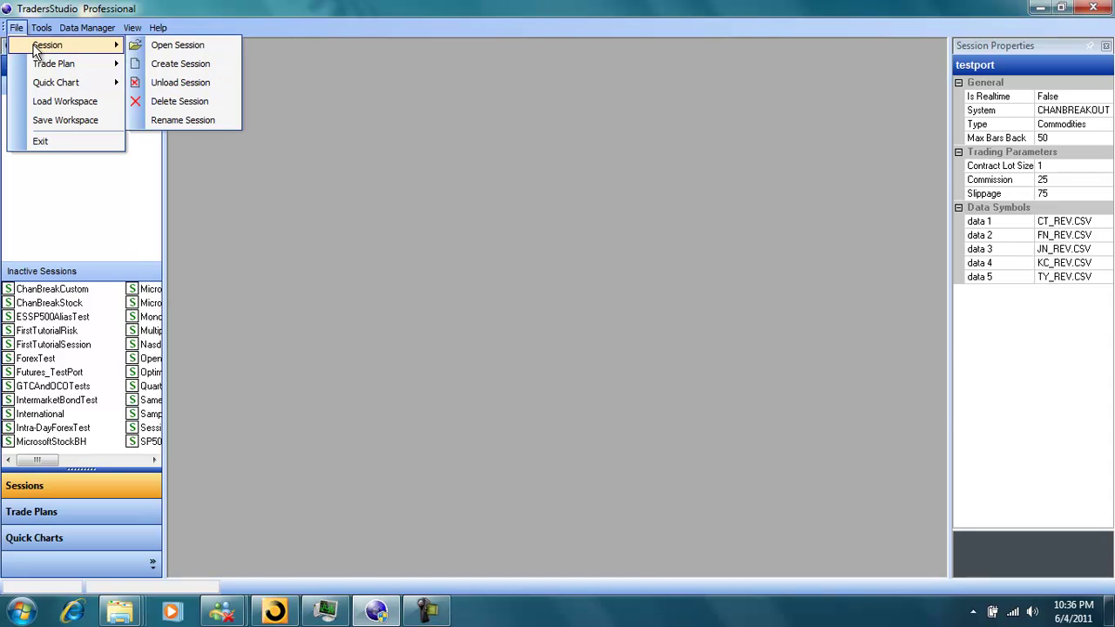
pyautogui.click(170, 65)
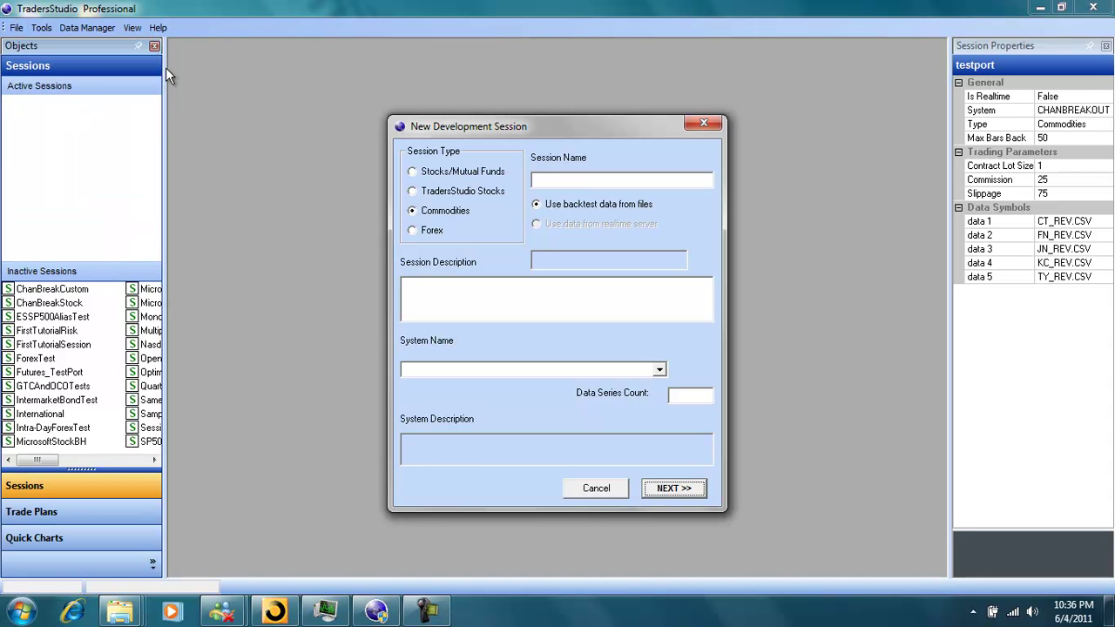
# Name the session 'testport', choose the CHANBREAKOUT system, and continue to Session Properties
pyautogui.click(579, 181)
pyautogui.write('testport')
pyautogui.click(661, 370)
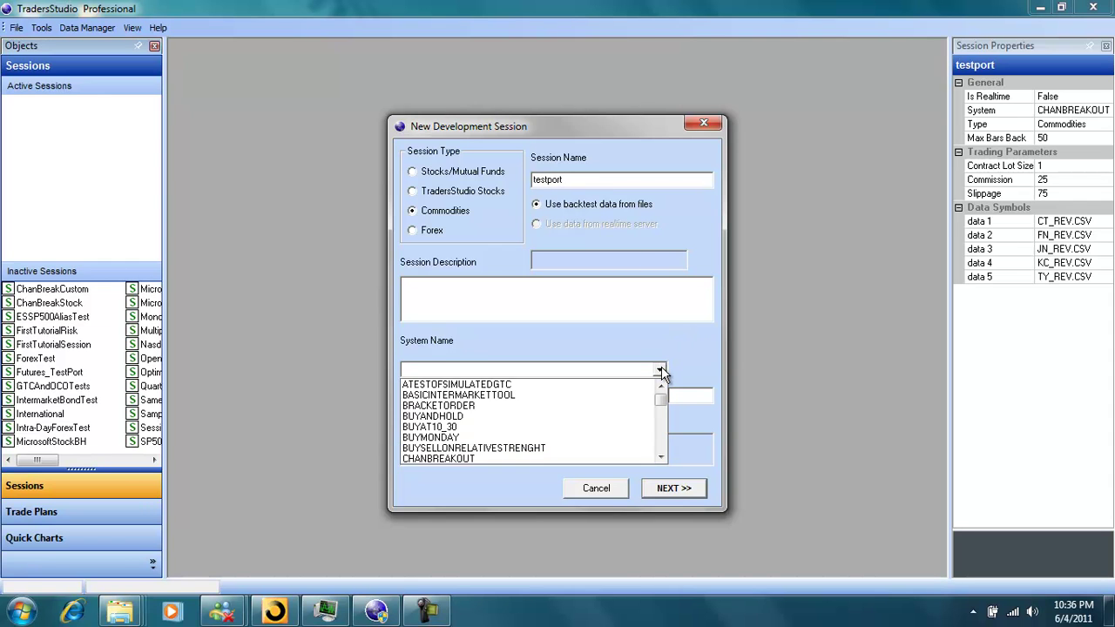
pyautogui.click(643, 456)
pyautogui.click(669, 493)
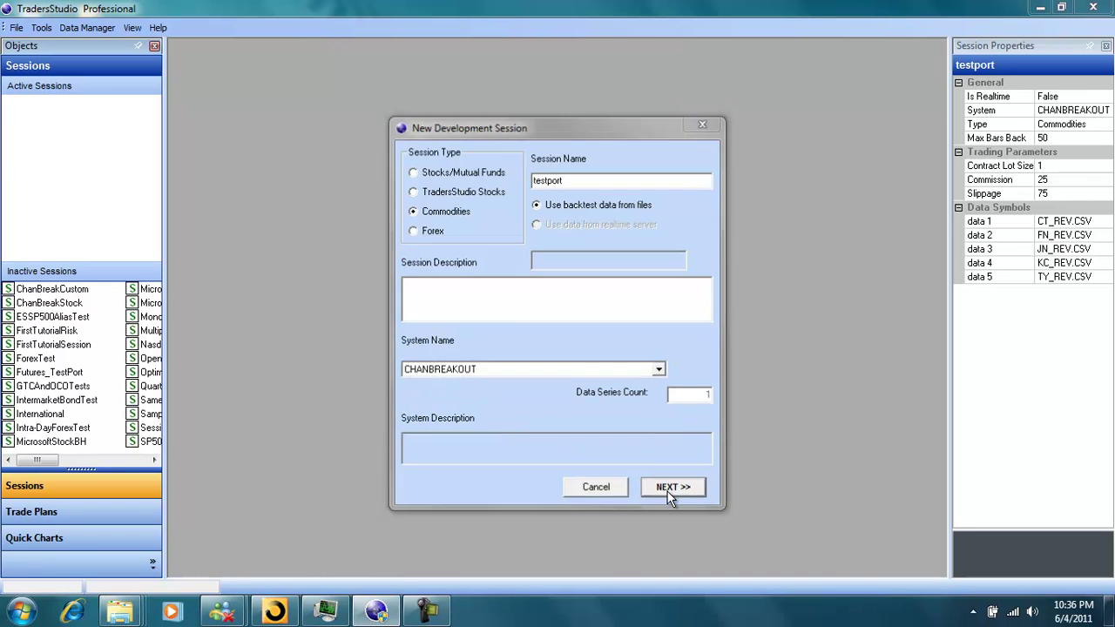
# Set commission to 25 and slippage to 75
pyautogui.moveTo(562, 284); pyautogui.dragTo(522, 276)
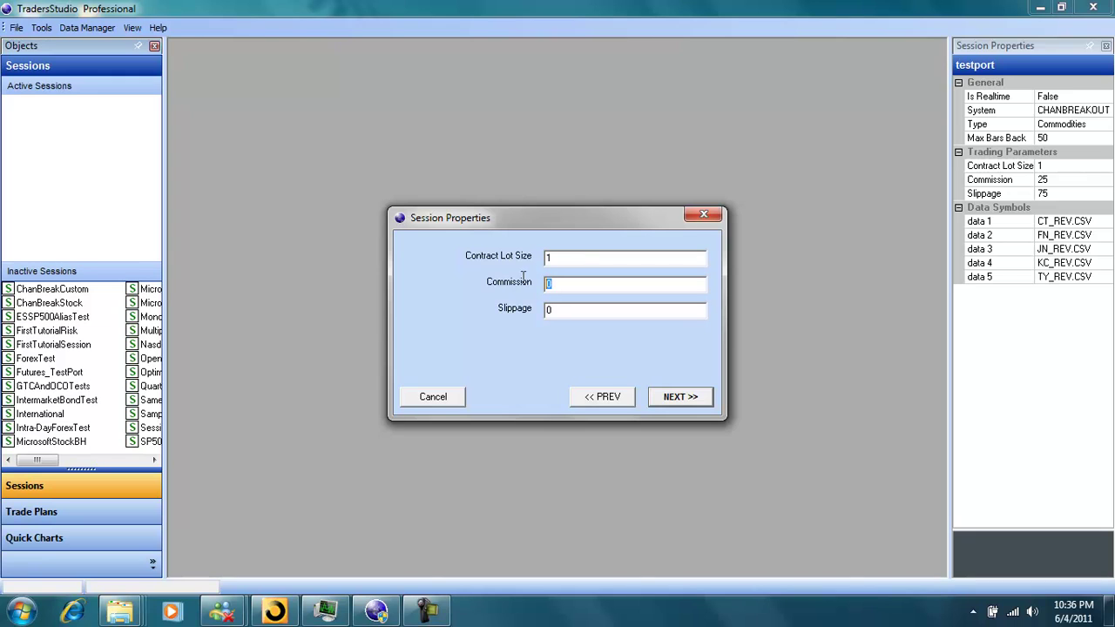
pyautogui.write('25')
pyautogui.moveTo(552, 308); pyautogui.dragTo(503, 311)
pyautogui.write('75')
# Choose Select Overlapping Dates for the time frame and continue to Session Data
pyautogui.click(664, 399)
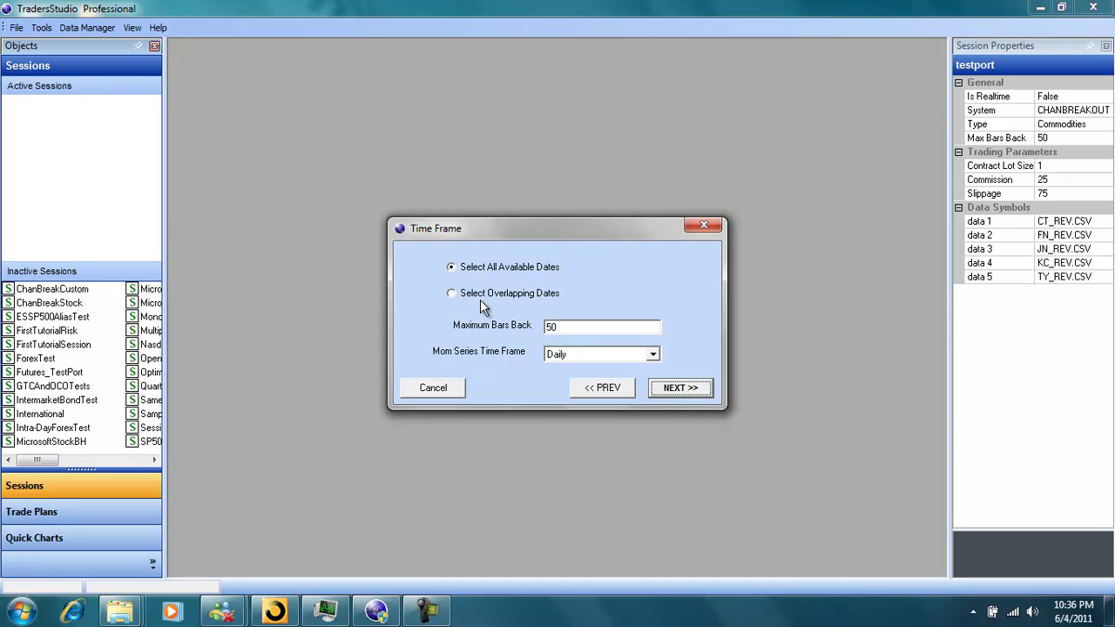
pyautogui.click(481, 298)
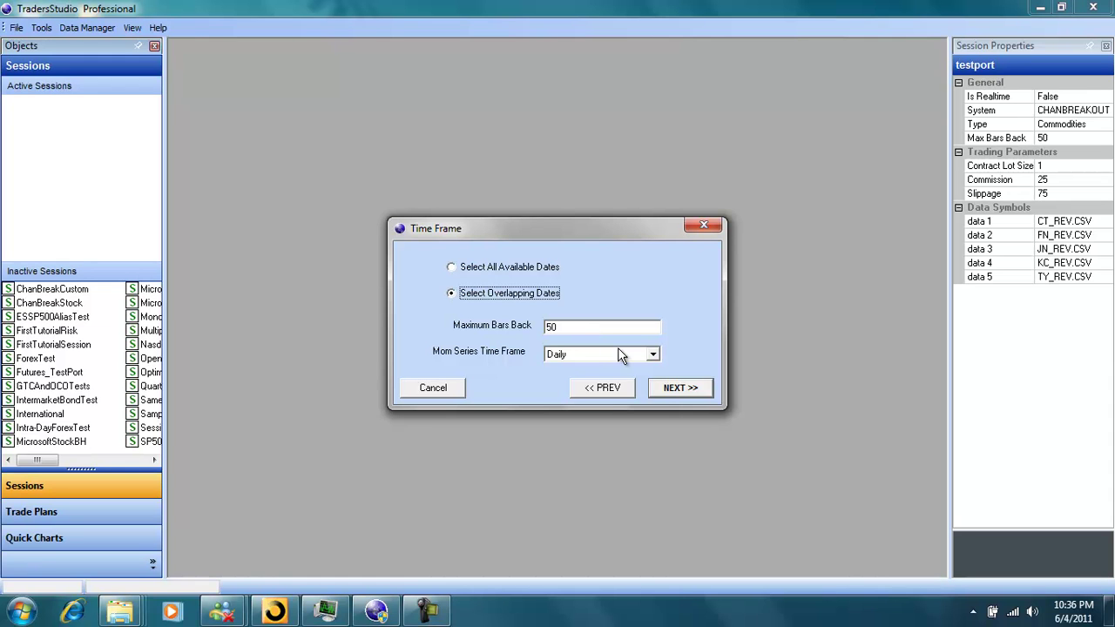
pyautogui.click(672, 387)
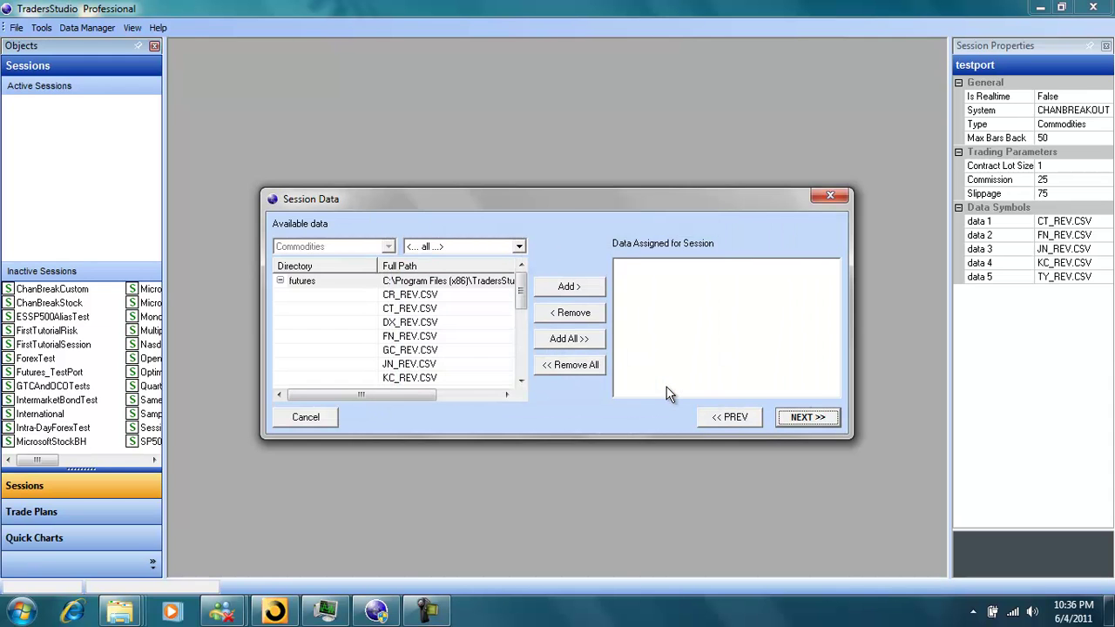
# Add CT_REV.CSV, FN_REV.CSV, KC_REV.CSV and SI_REV.CSV to the session
pyautogui.click(422, 312)
pyautogui.click(562, 288)
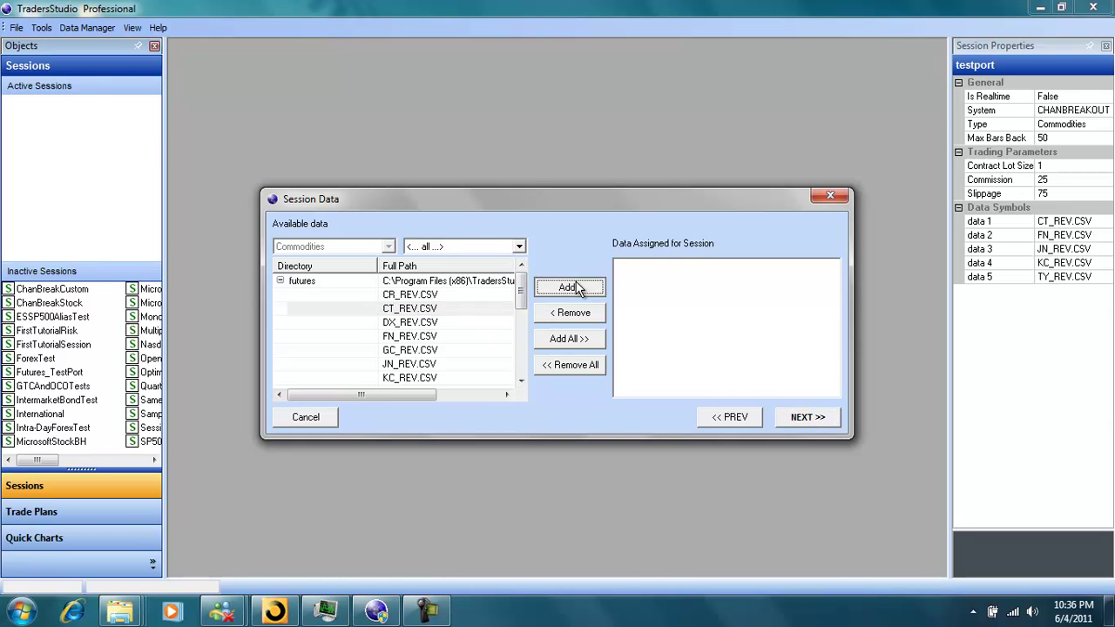
pyautogui.click(454, 324)
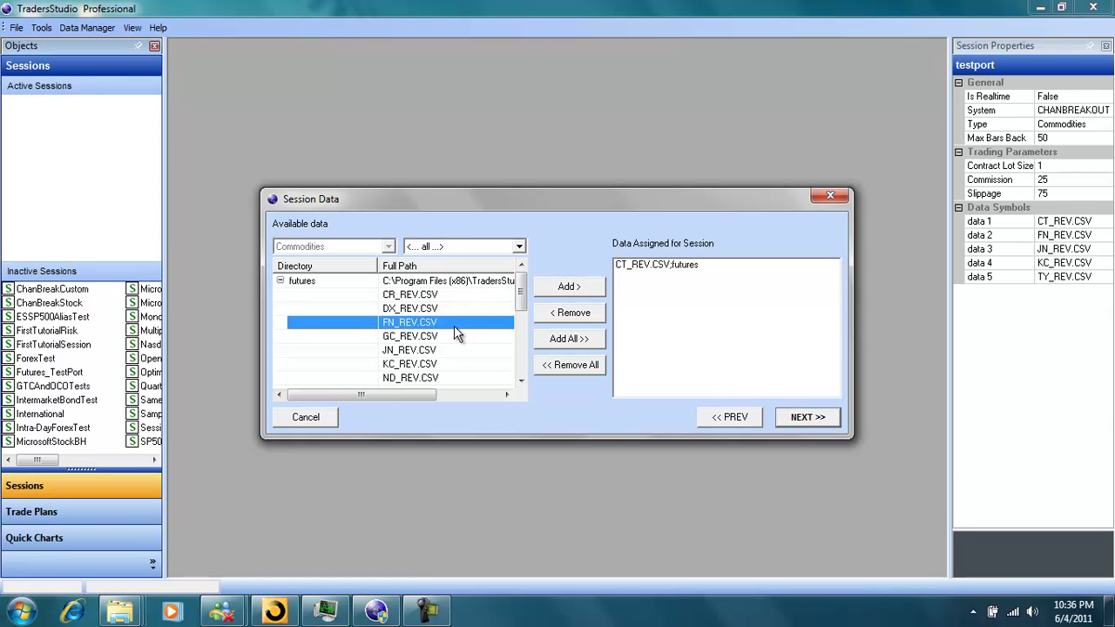
pyautogui.click(562, 289)
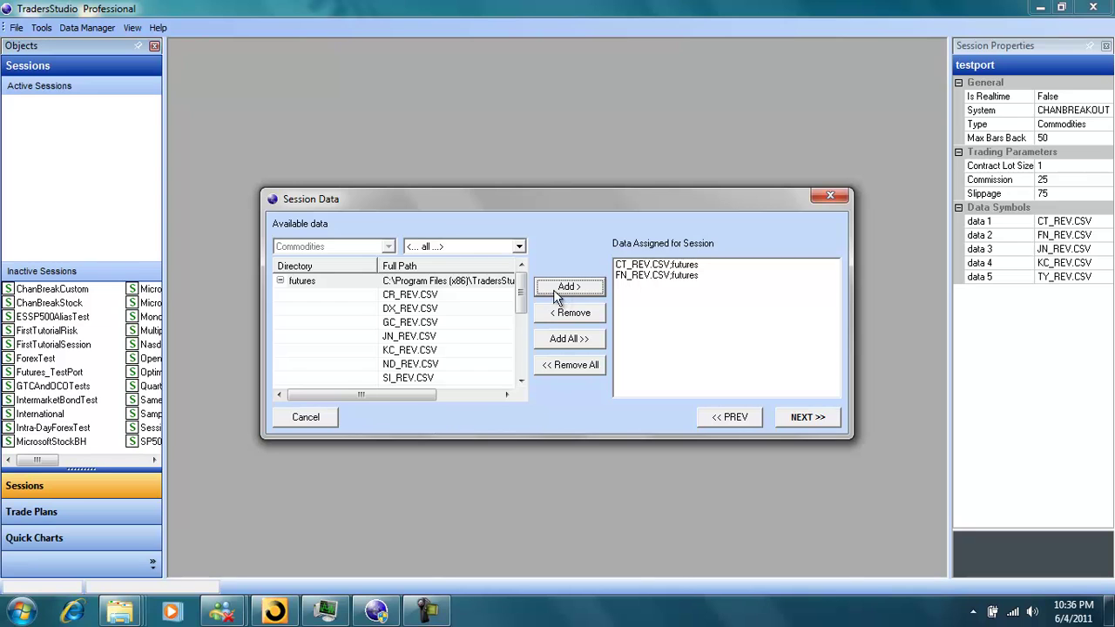
pyautogui.click(468, 349)
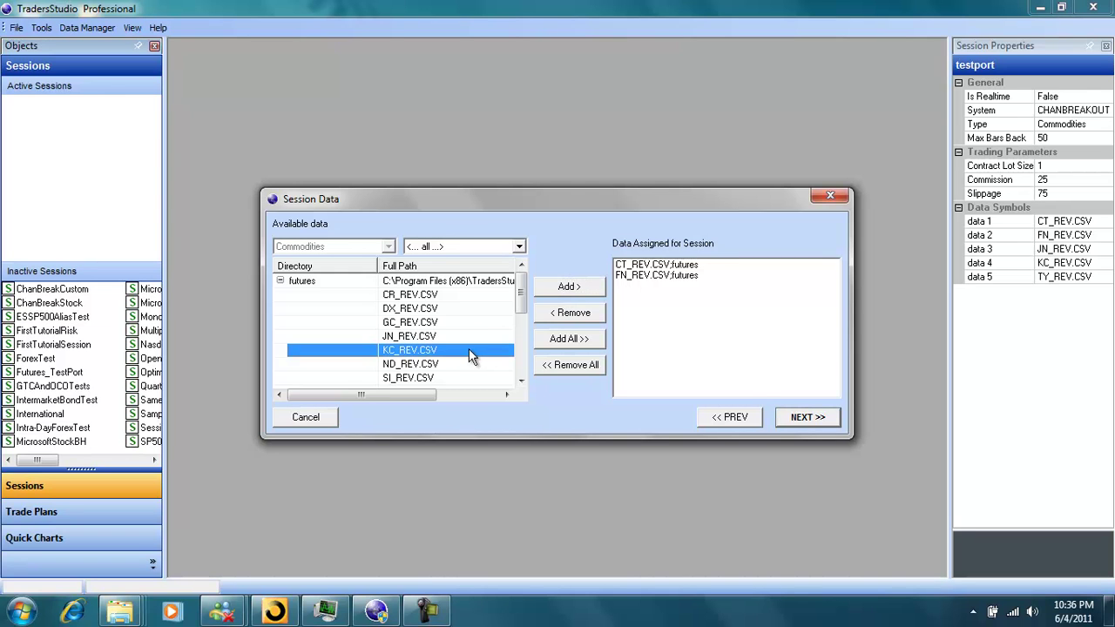
pyautogui.click(575, 291)
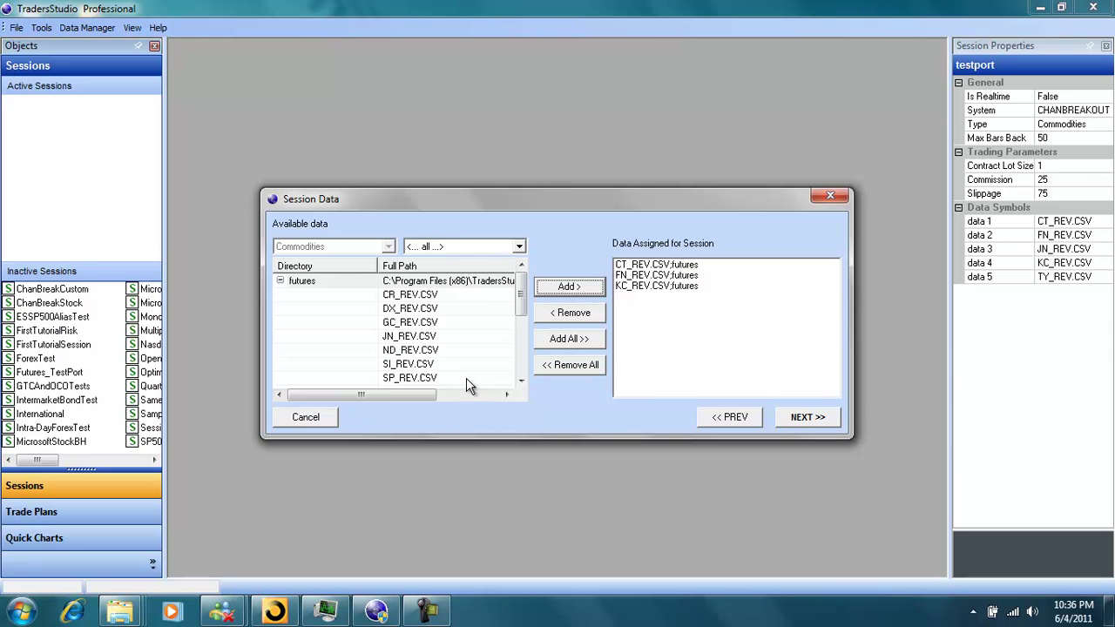
pyautogui.click(466, 364)
pyautogui.click(568, 289)
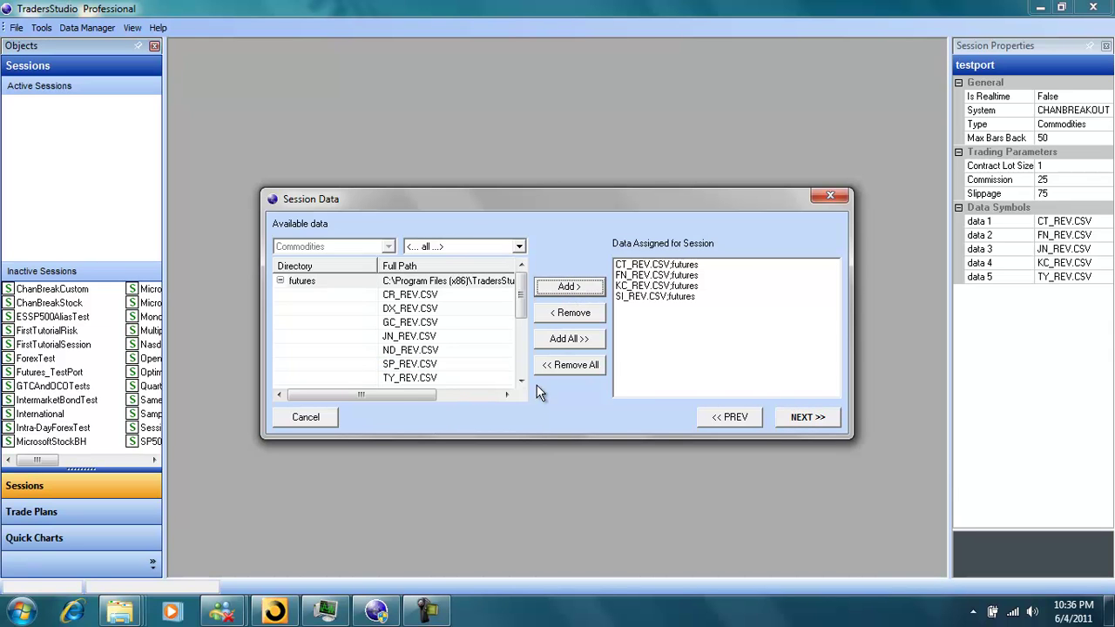
# Add US_REV.CSV, ZN_REV.CSV and ZU_REV.CSV to the session
pyautogui.click(521, 380)
pyautogui.click(521, 381)
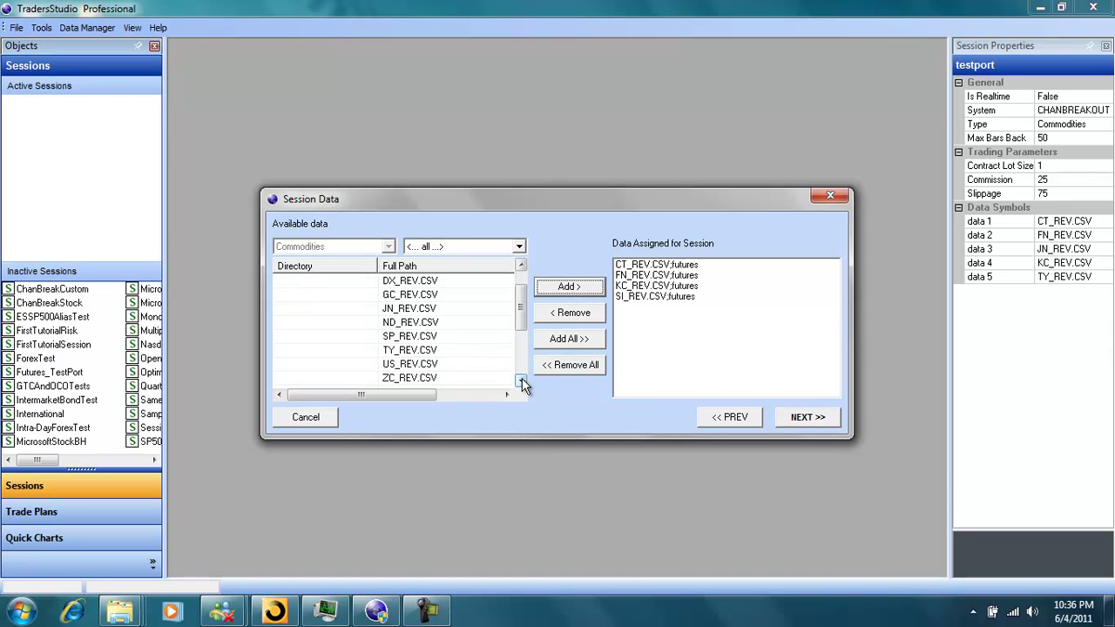
pyautogui.click(451, 364)
pyautogui.click(579, 291)
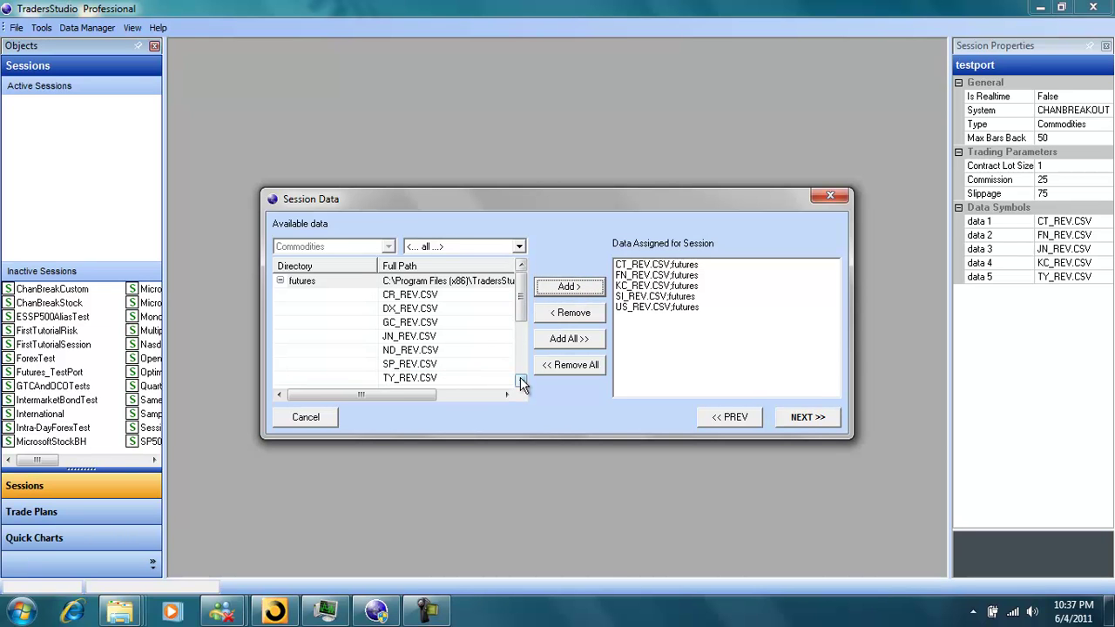
pyautogui.click(520, 381)
pyautogui.click(521, 380)
pyautogui.click(520, 380)
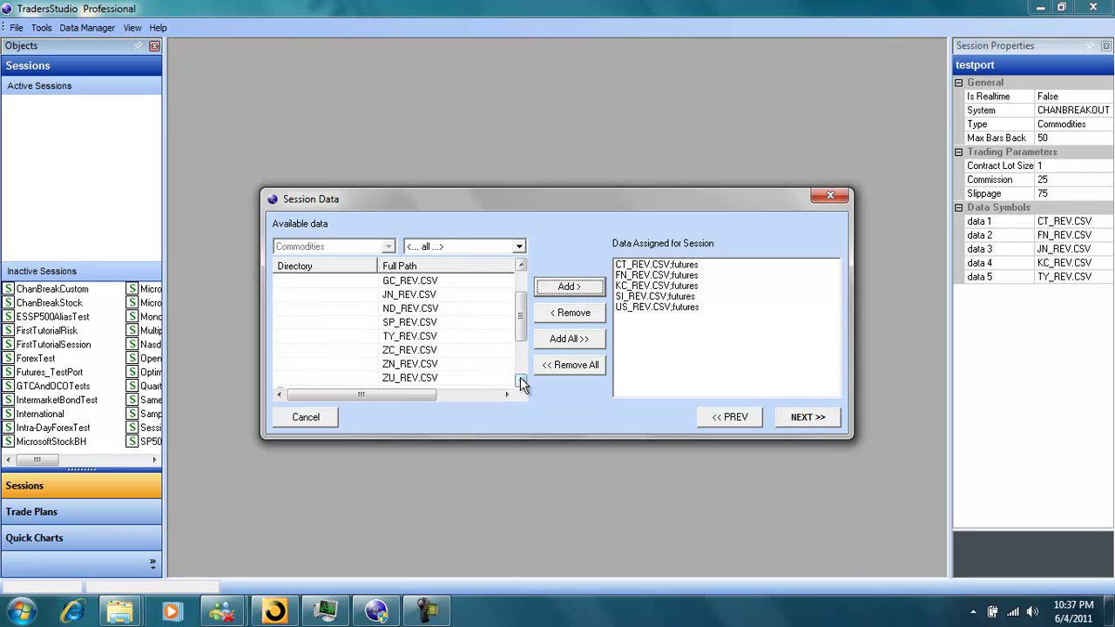
pyautogui.click(443, 364)
pyautogui.click(602, 286)
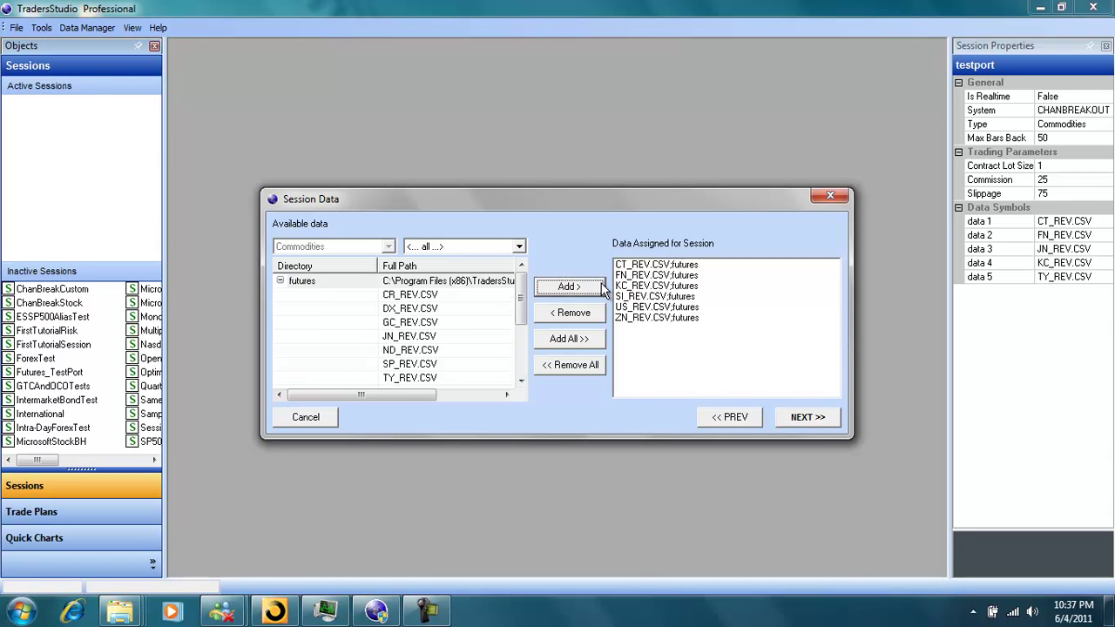
pyautogui.click(521, 380)
pyautogui.click(520, 380)
pyautogui.click(521, 380)
pyautogui.click(471, 364)
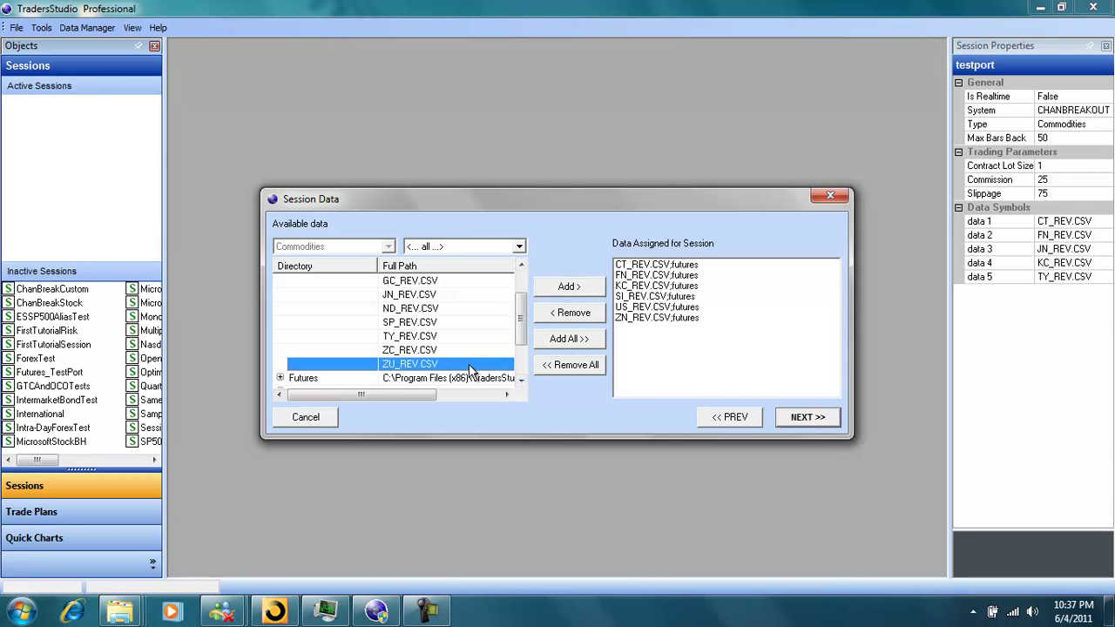
pyautogui.click(568, 288)
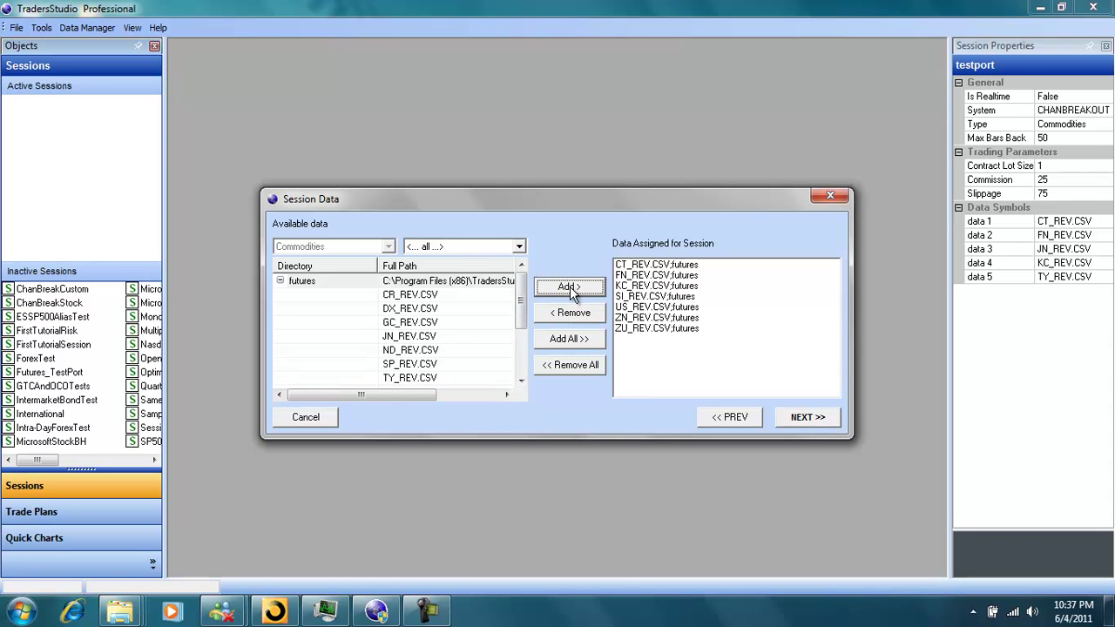
# Finish creating testport and run it to the last available date, yielding $385,744.84 net profit
pyautogui.click(784, 420)
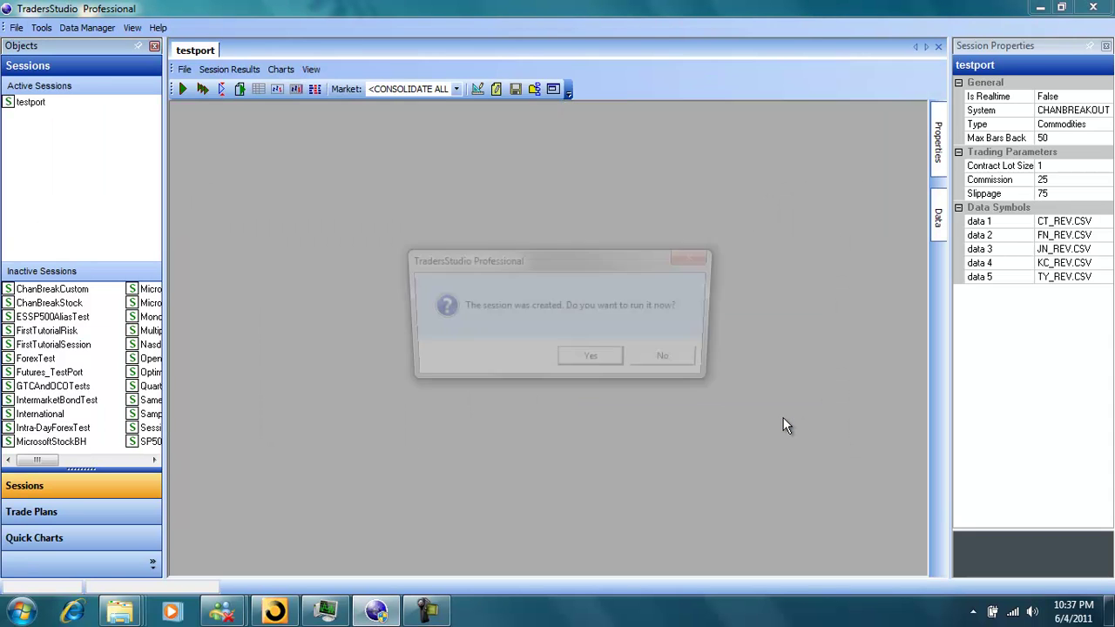
pyautogui.click(593, 361)
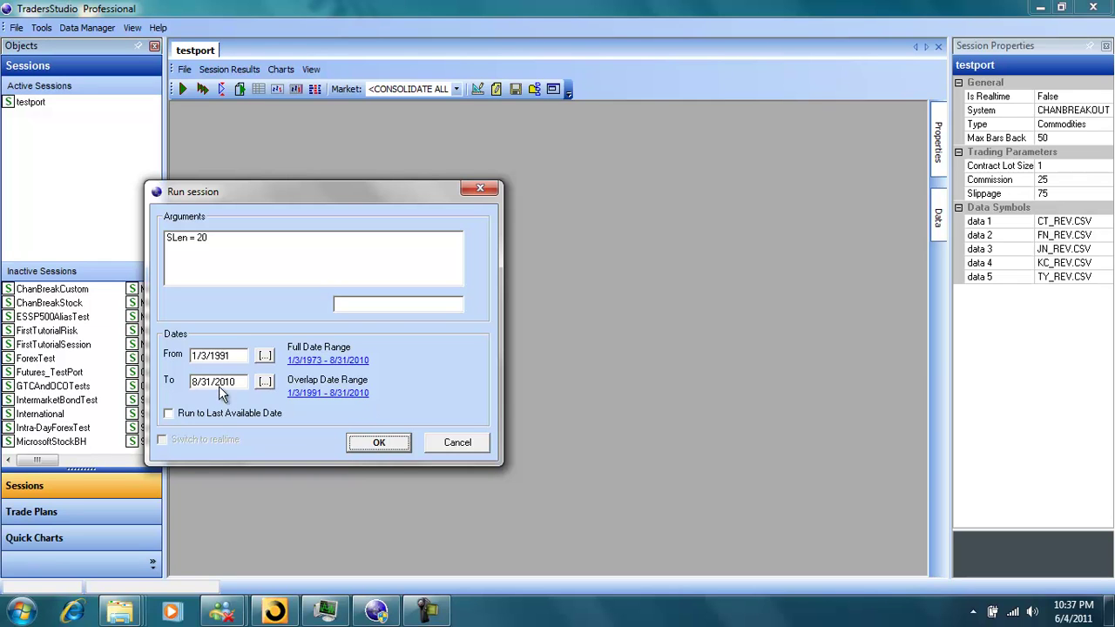
pyautogui.click(224, 415)
pyautogui.click(225, 412)
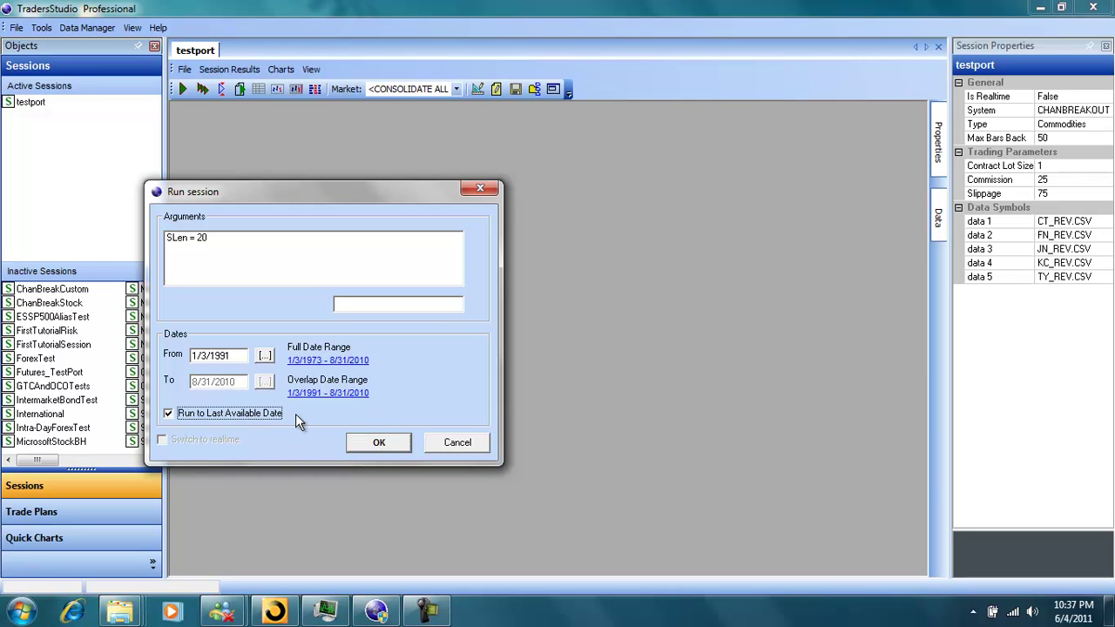
pyautogui.click(379, 444)
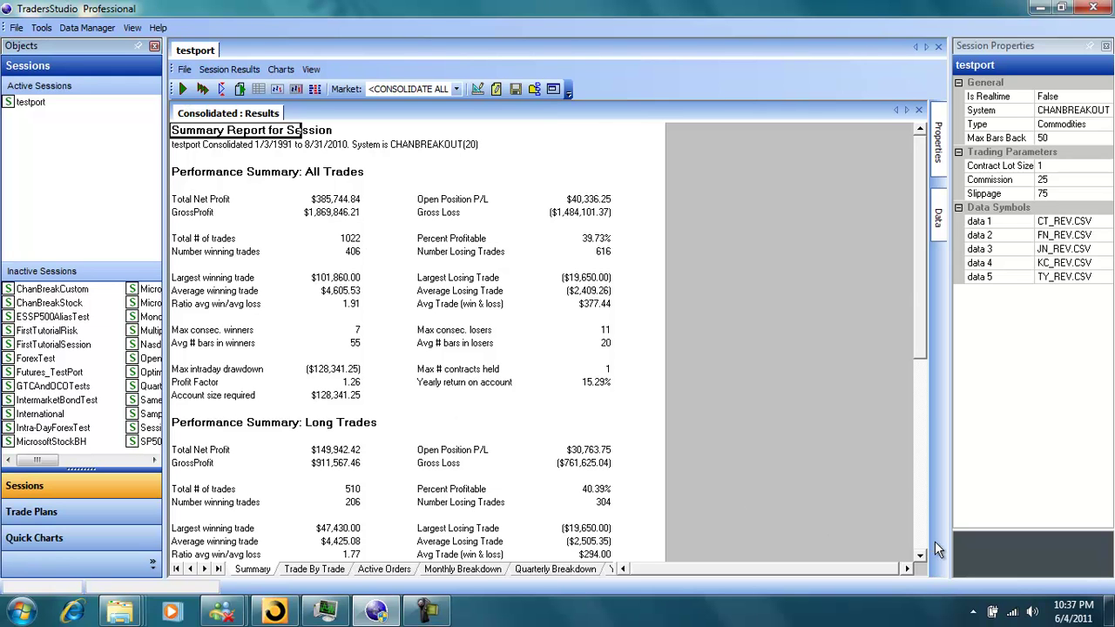
# Scroll the Summary and Trade By Trade reports, then show the seven 8/31/2010 active STOP orders
pyautogui.click(919, 540)
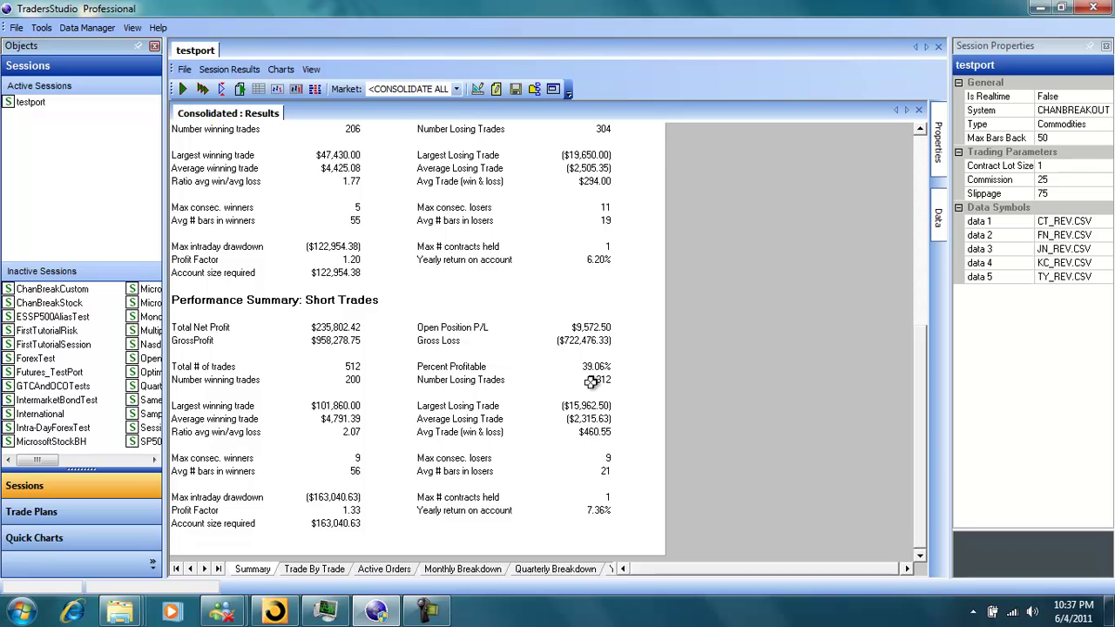
pyautogui.click(319, 571)
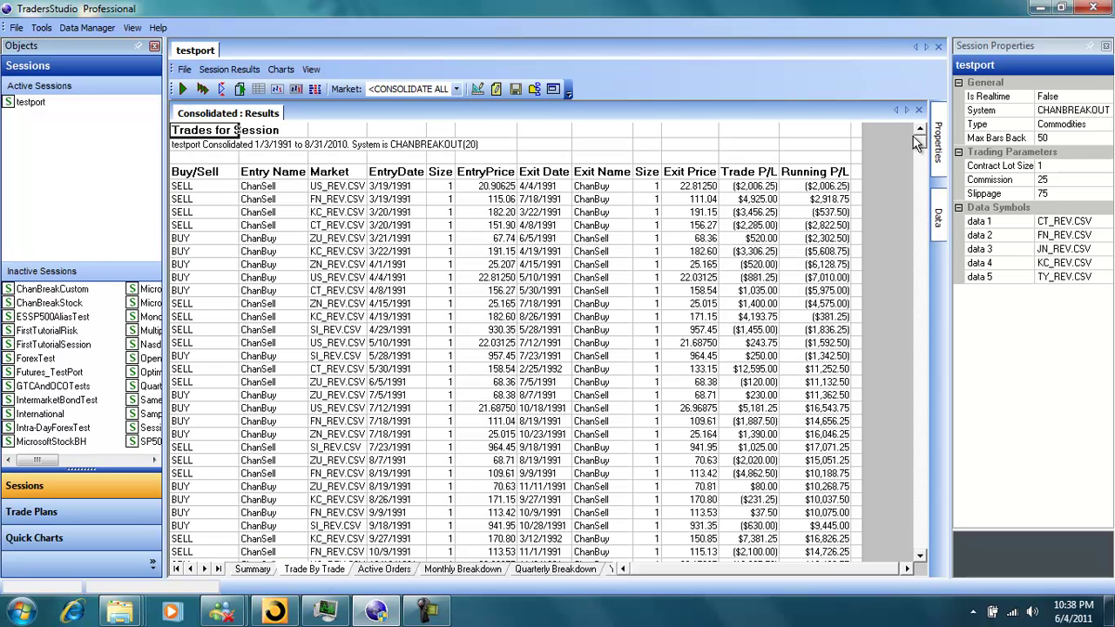
pyautogui.moveTo(920, 142); pyautogui.dragTo(928, 553)
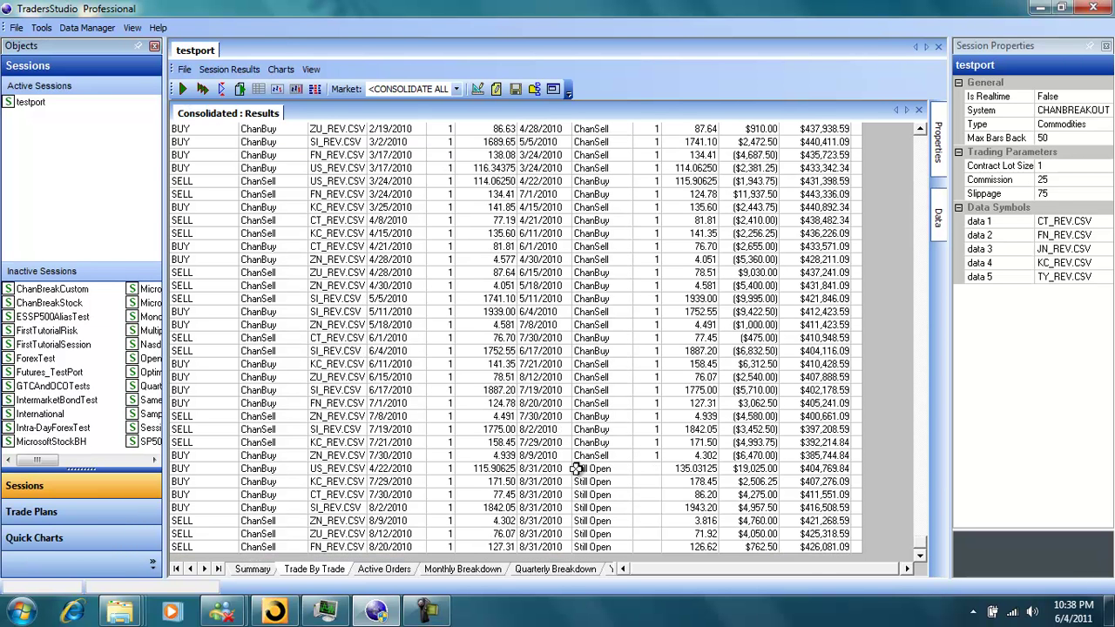
pyautogui.click(401, 572)
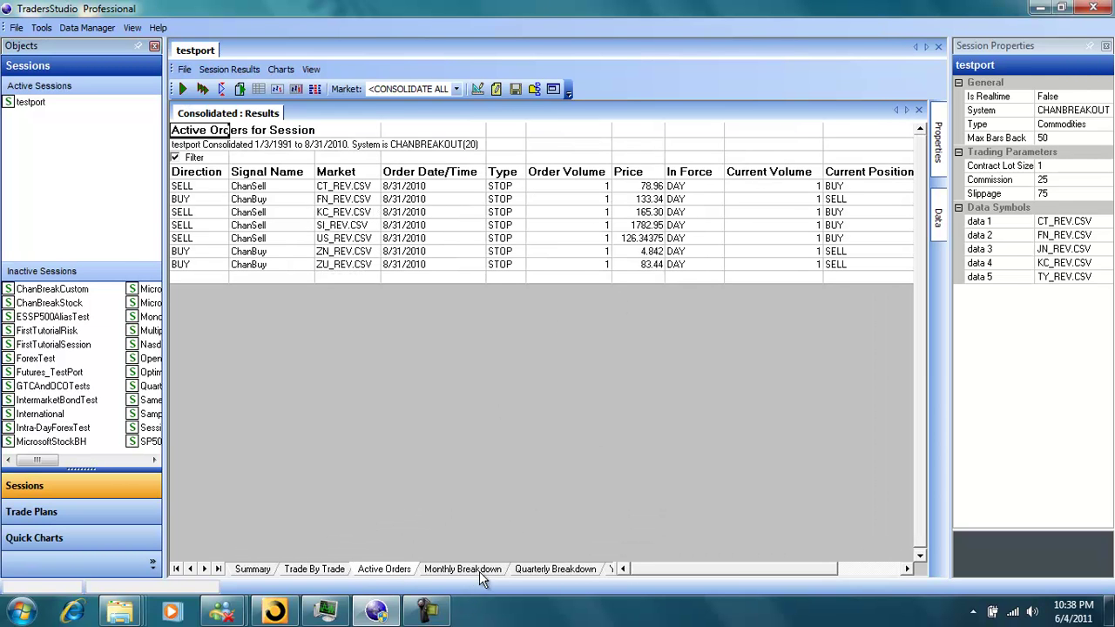
# Show the Yearly Breakdown report for testport
pyautogui.click(204, 568)
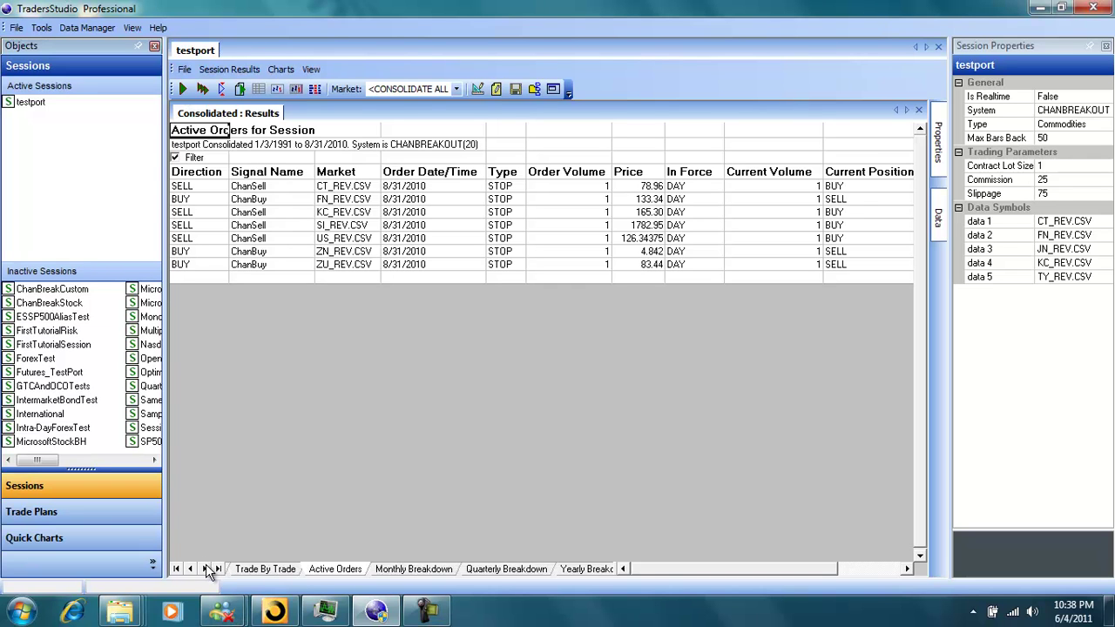
pyautogui.click(205, 568)
pyautogui.click(491, 570)
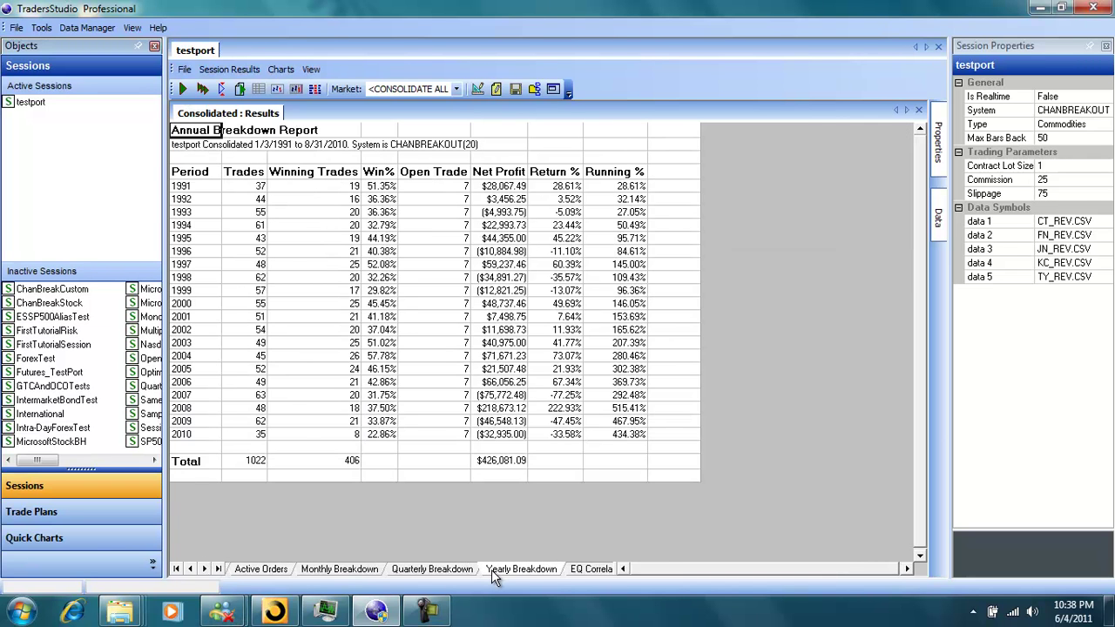
# Compare the EQ Correlation and UW Correlation reports, ending on the underwater correlation matrix
pyautogui.click(205, 568)
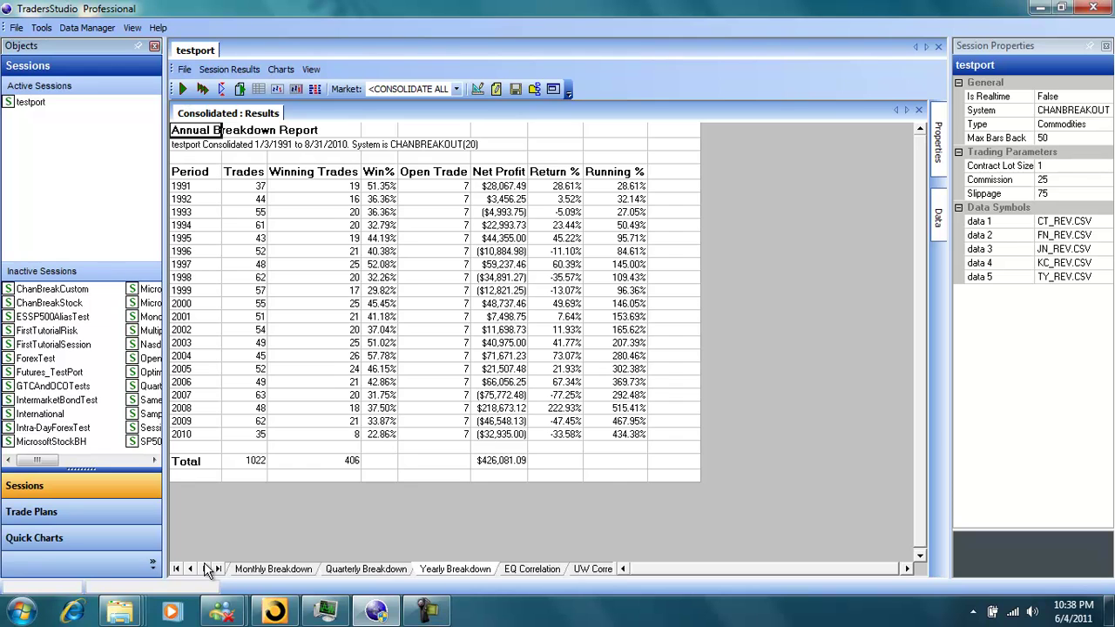
pyautogui.click(205, 568)
pyautogui.click(453, 570)
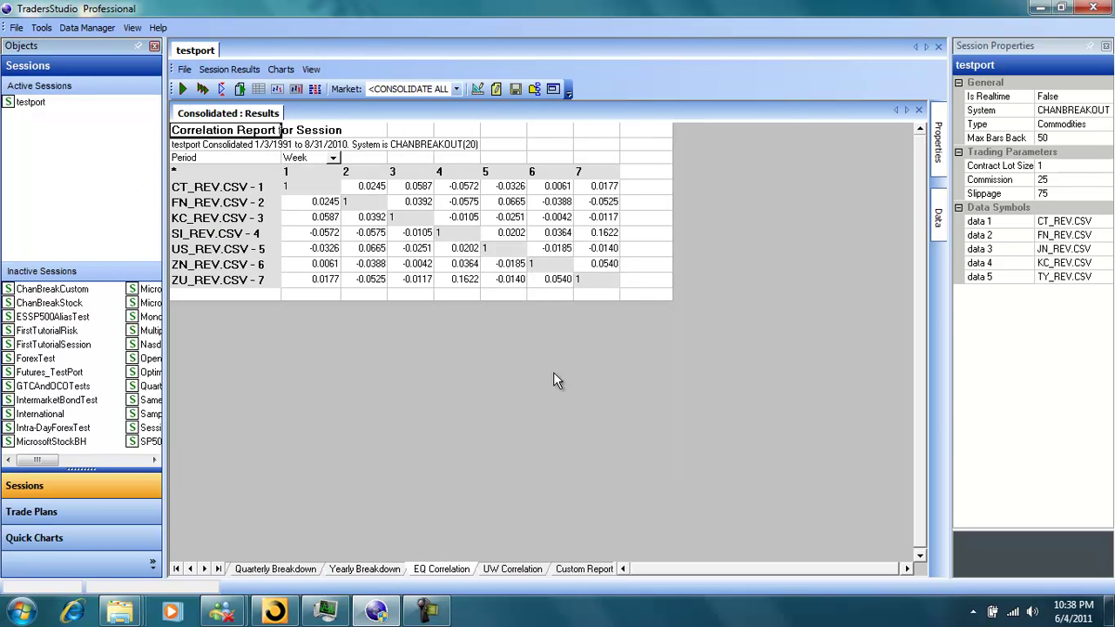
pyautogui.click(526, 566)
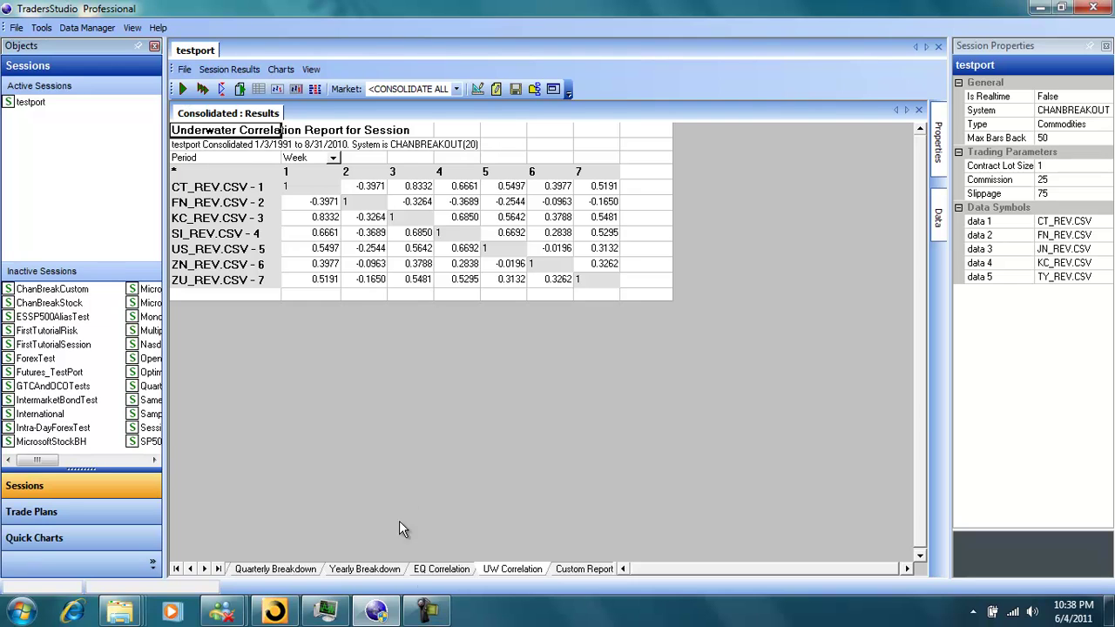
pyautogui.click(430, 570)
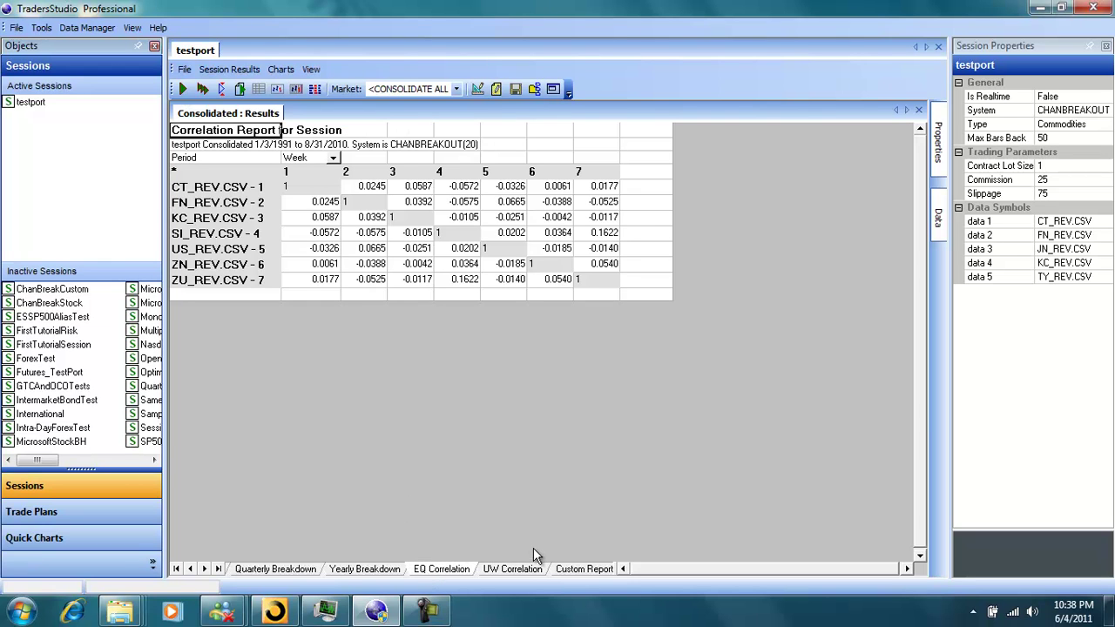
pyautogui.click(527, 569)
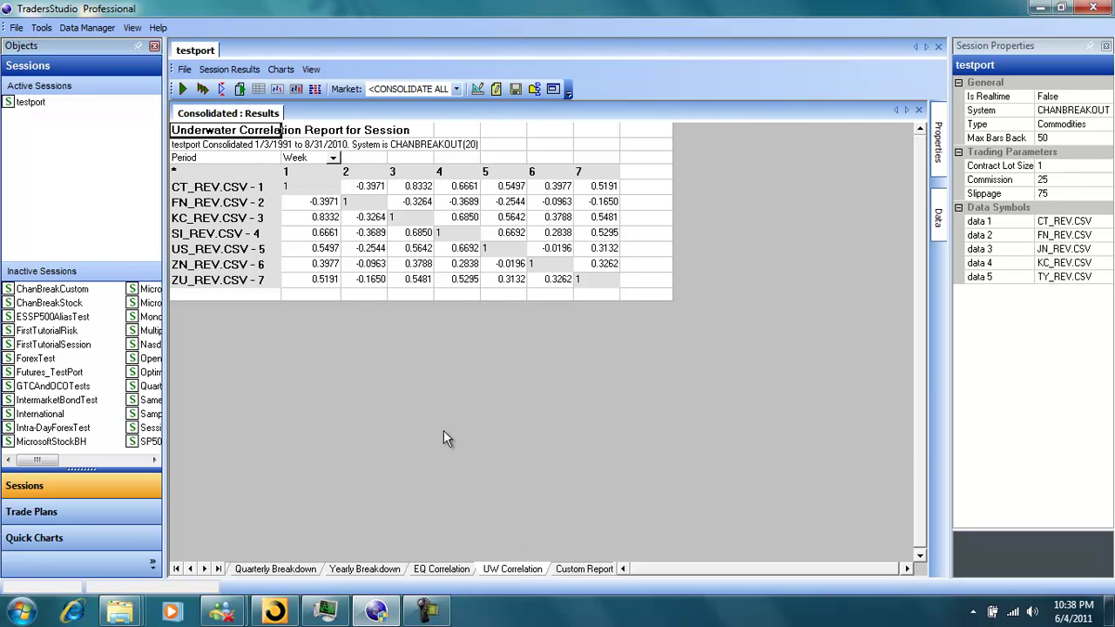
# Build results for FN_REV.CSV alone ($100,462.50 net) and show its trade-by-trade list
pyautogui.click(456, 90)
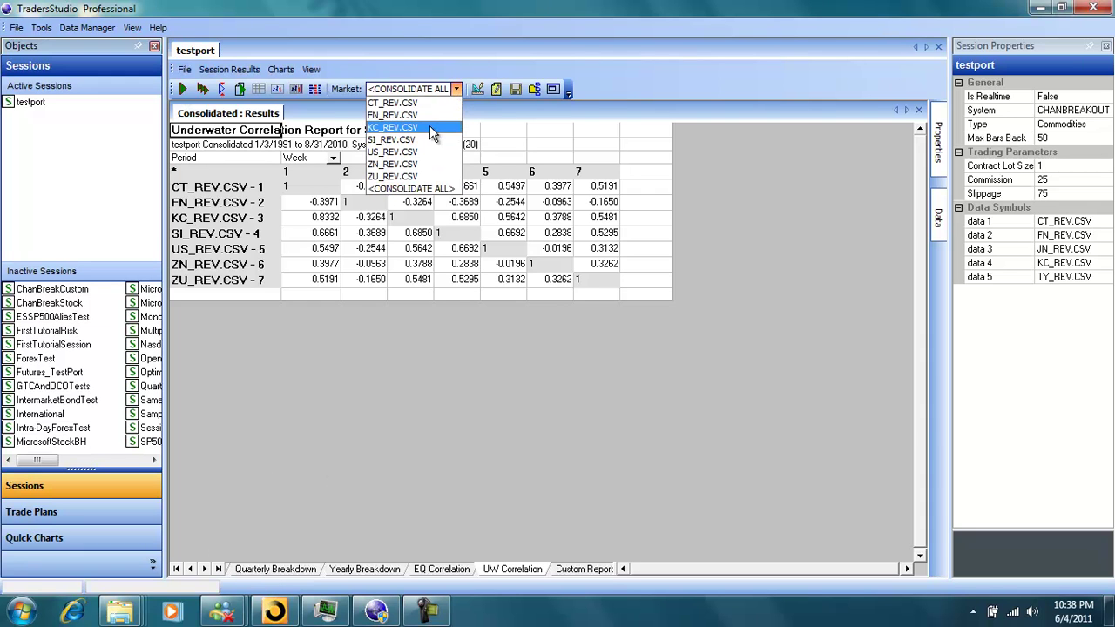
pyautogui.click(424, 114)
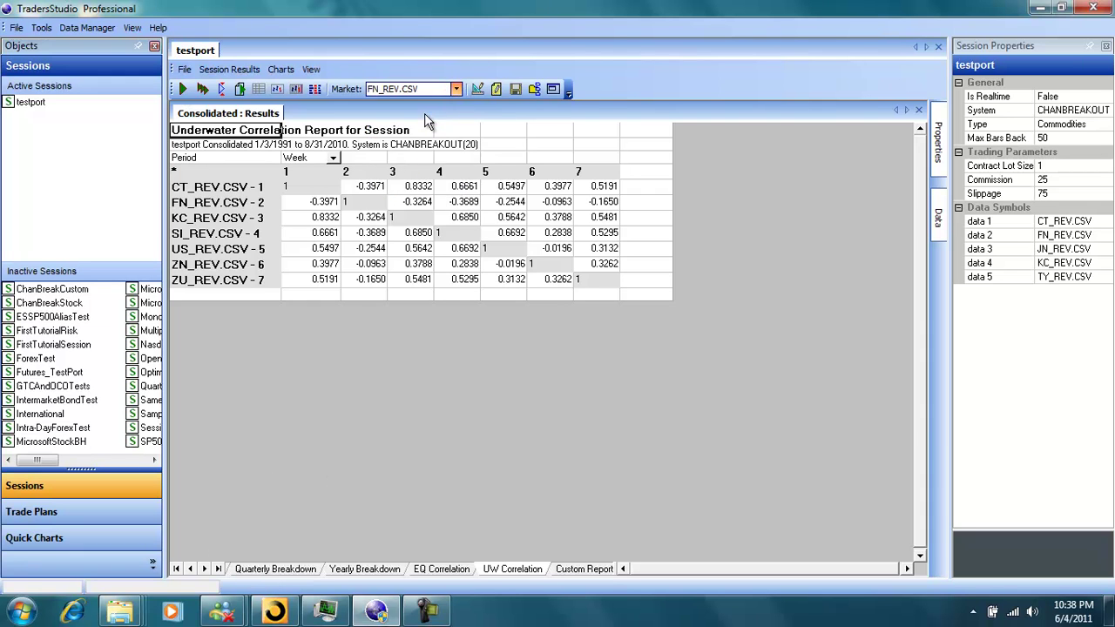
pyautogui.click(258, 90)
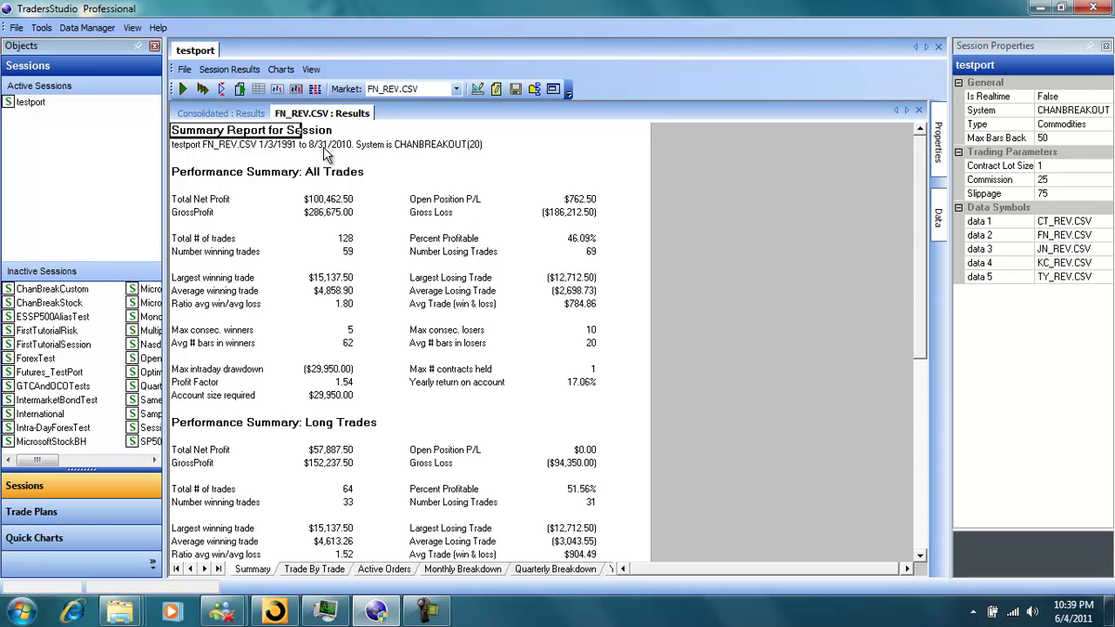
pyautogui.click(314, 568)
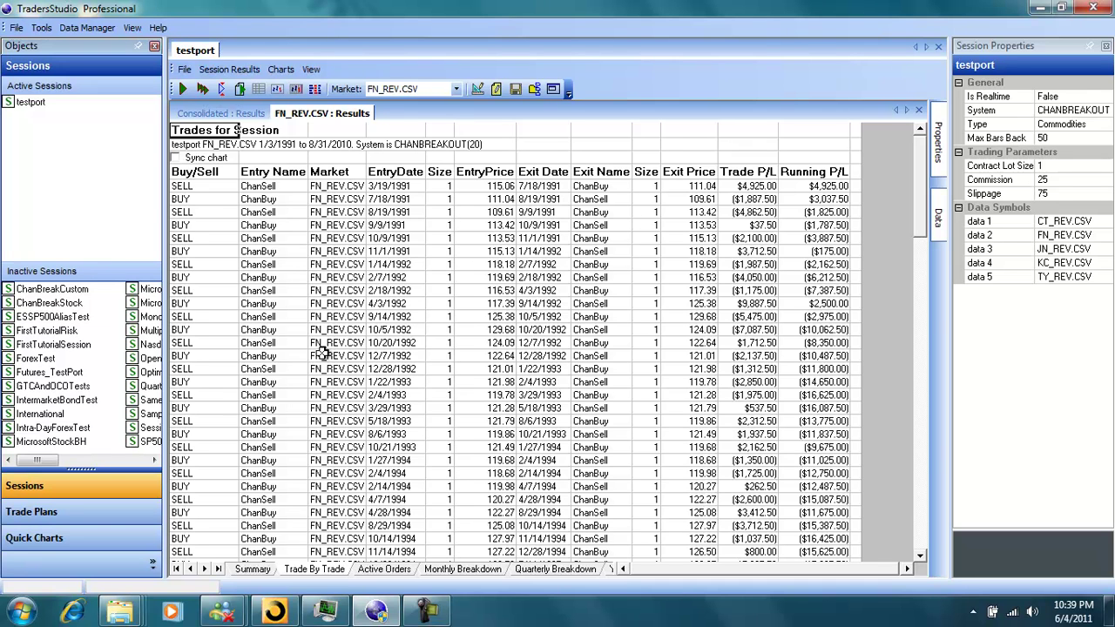
# Open a price chart synced to the FN_REV.CSV trade list and zoom it in four times
pyautogui.click(177, 161)
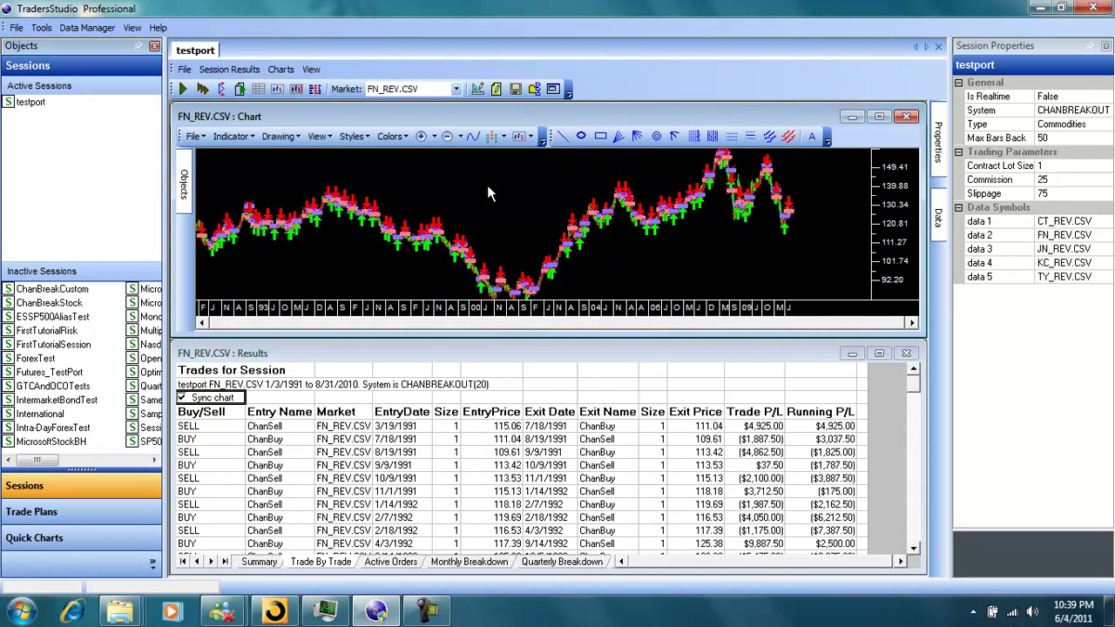
pyautogui.click(421, 138)
pyautogui.click(421, 138)
pyautogui.click(421, 138)
pyautogui.click(421, 137)
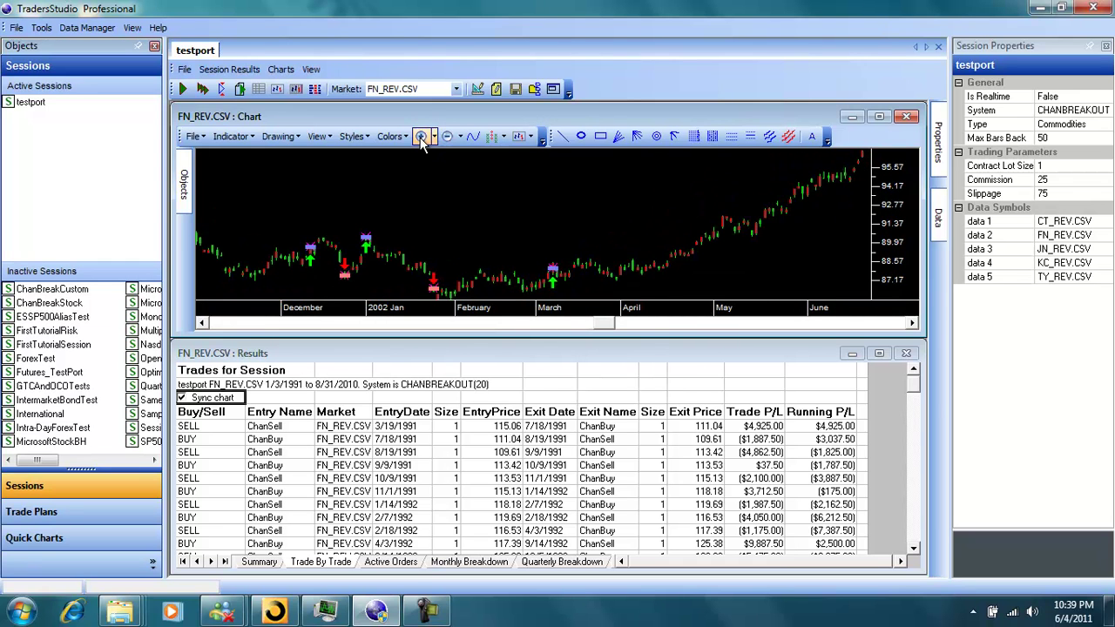
# Jump the chart to the 3/24/2010 and 5/7/2009 trades
pyautogui.moveTo(915, 390); pyautogui.dragTo(922, 544)
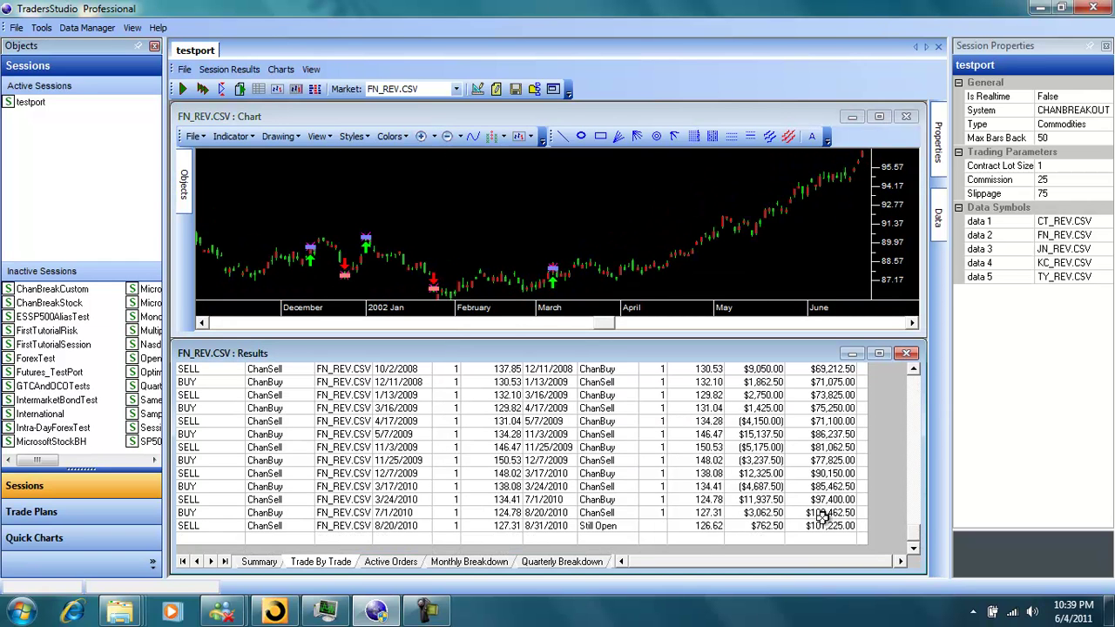
pyautogui.click(772, 502)
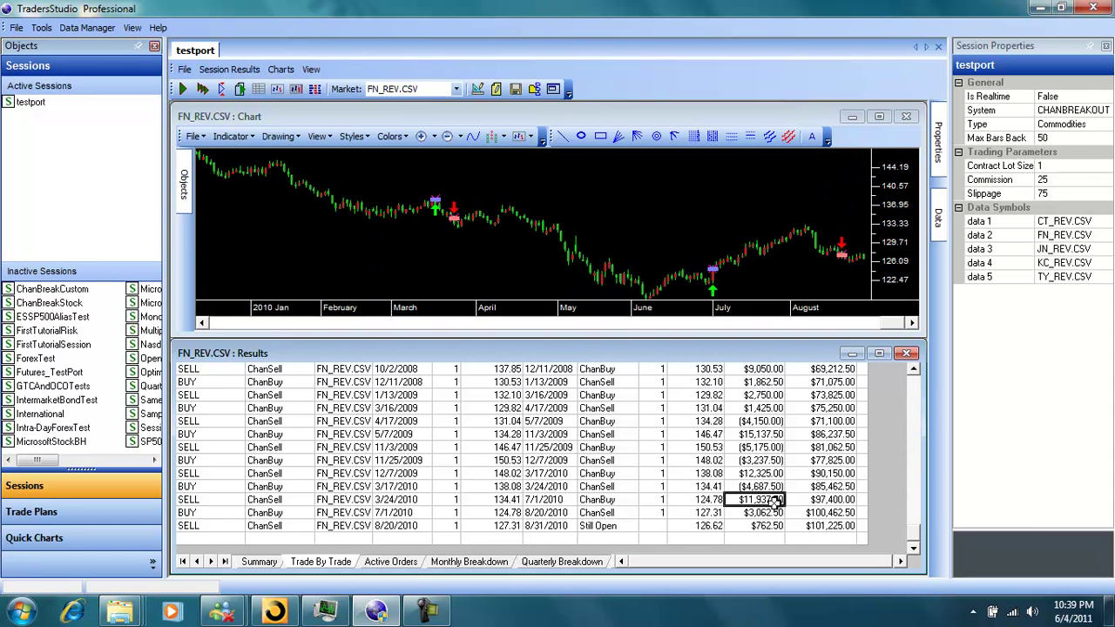
pyautogui.click(774, 434)
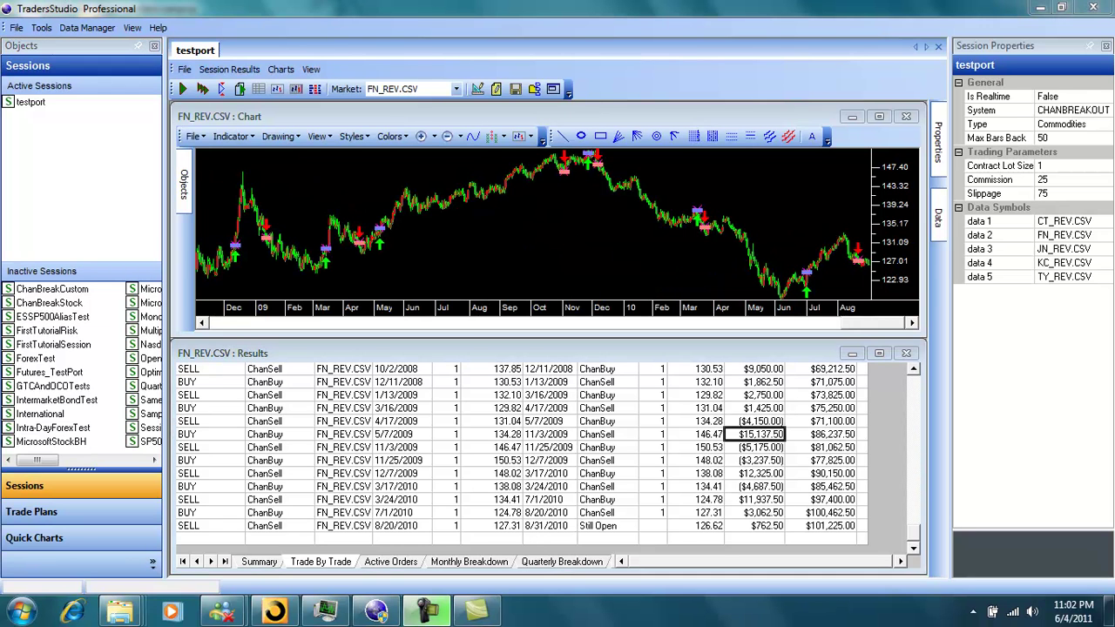